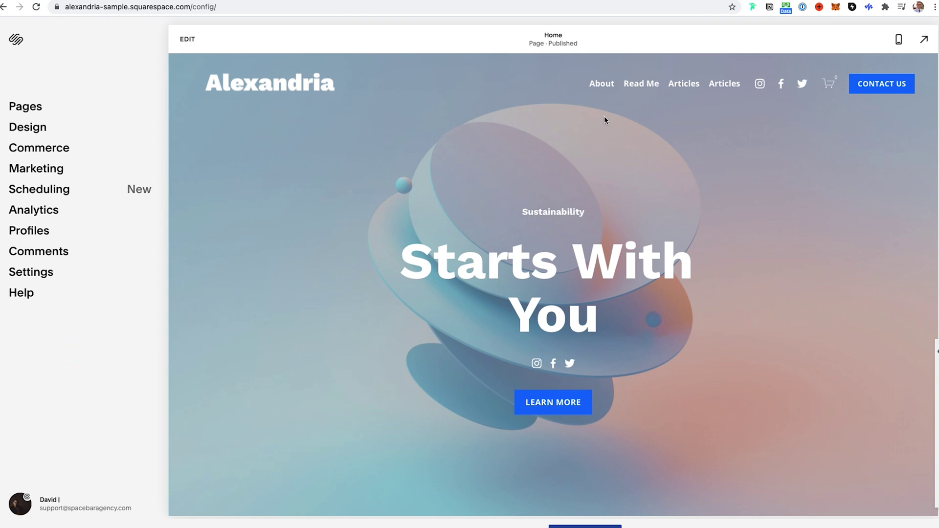
# - Open the Articles blog and its first post, 'Add A Title Here', in the preview
pyautogui.click(685, 86)
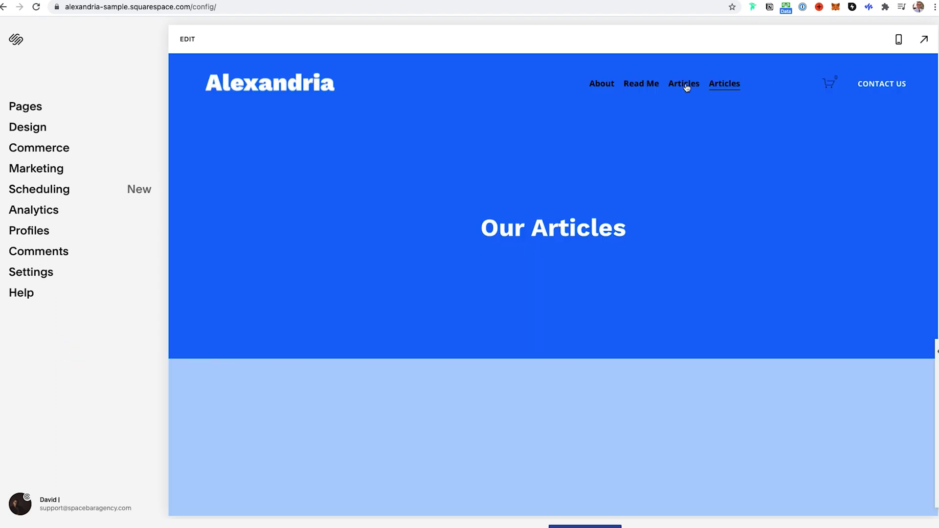
pyautogui.scroll(-5, 537, 220)
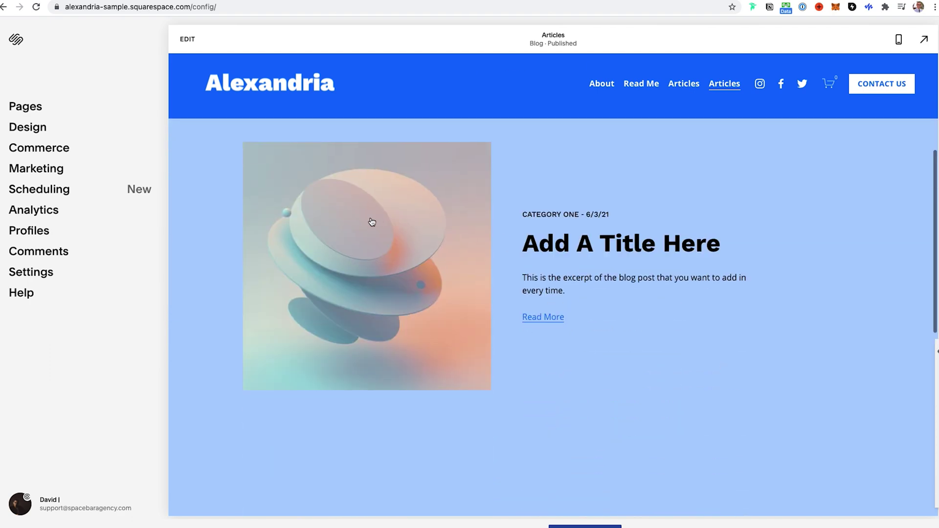
pyautogui.click(370, 219)
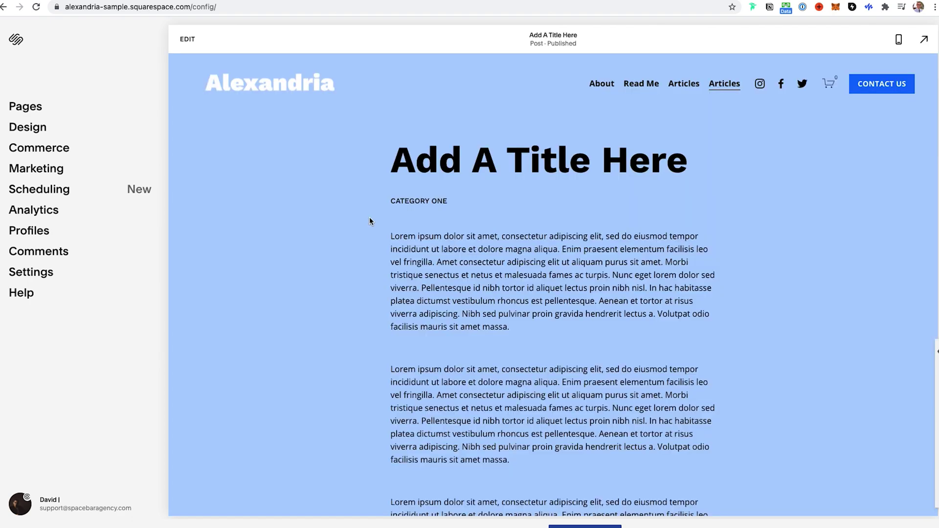
pyautogui.scroll(-15, 371, 223)
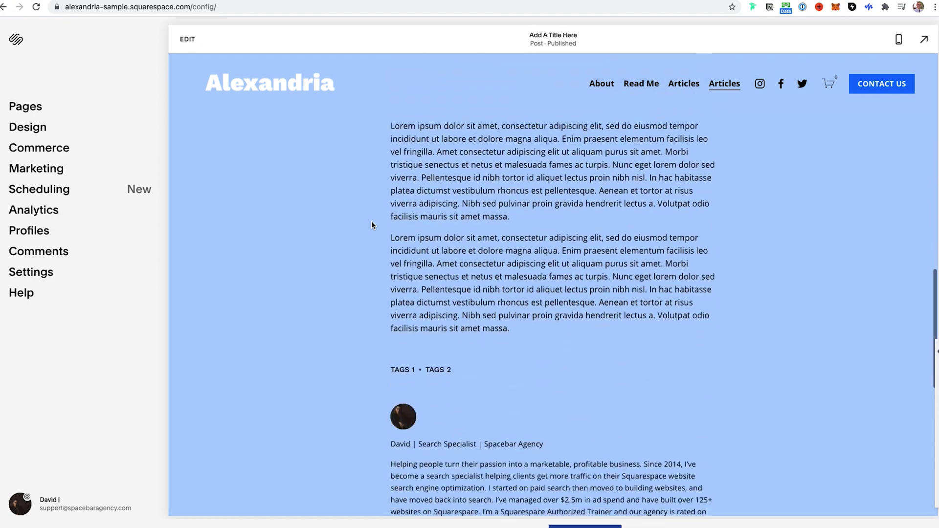
pyautogui.scroll(3, 371, 221)
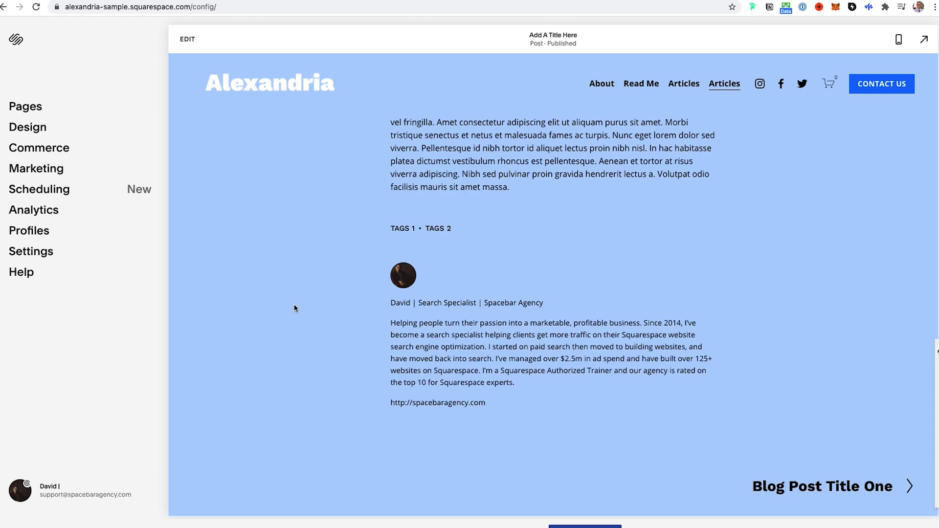
pyautogui.scroll(1, 320, 312)
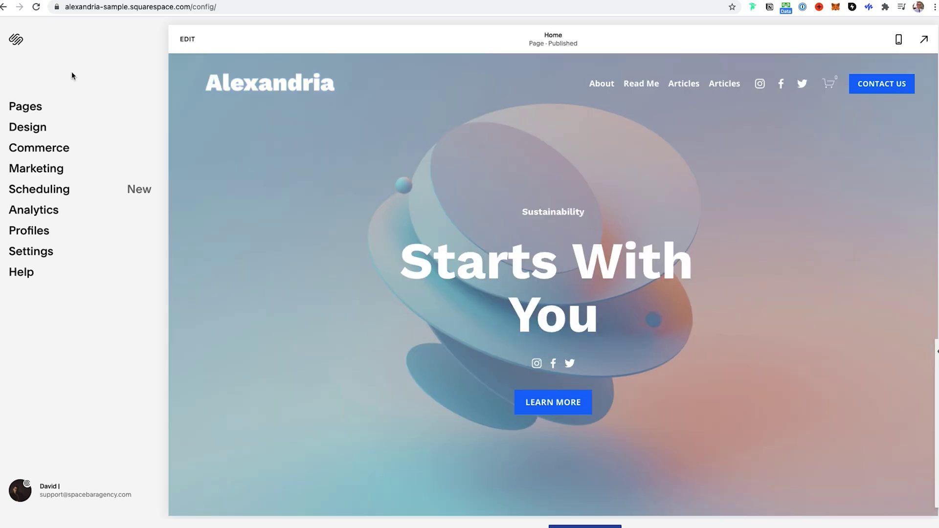
# - Check Enable Comments Globally in Blogging comment settings, save, and return to the post tab
pyautogui.click(47, 254)
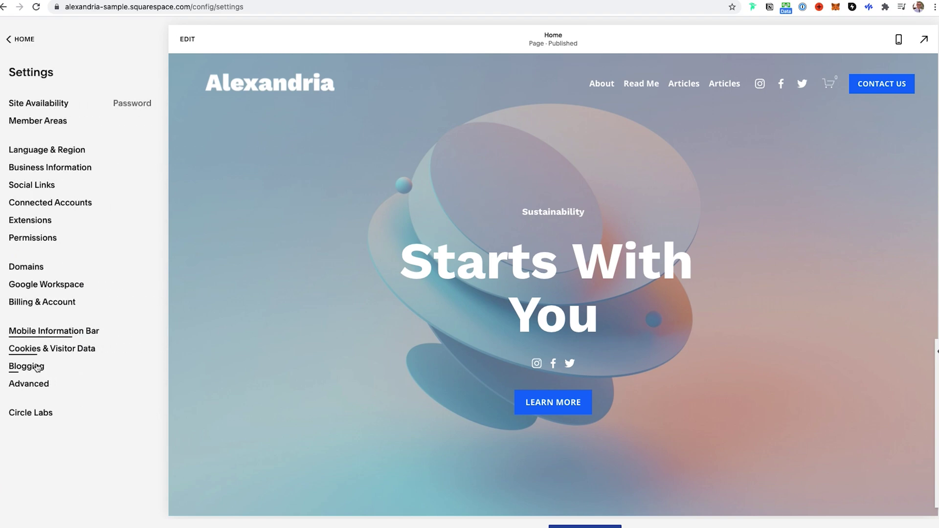
pyautogui.click(37, 367)
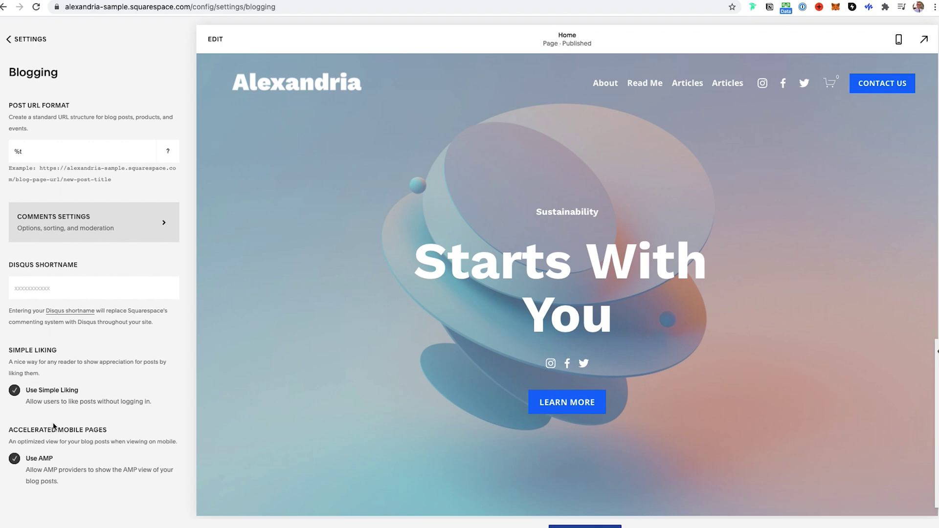
pyautogui.click(68, 233)
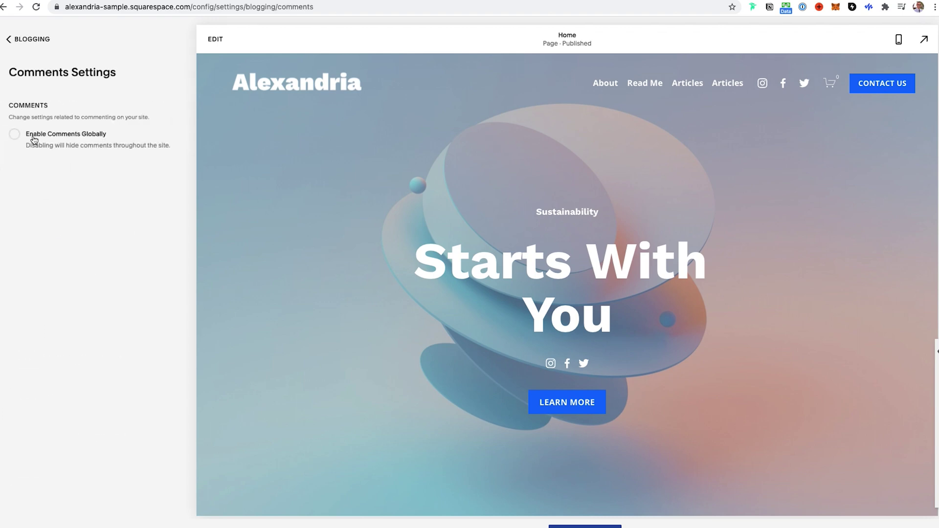
pyautogui.click(14, 136)
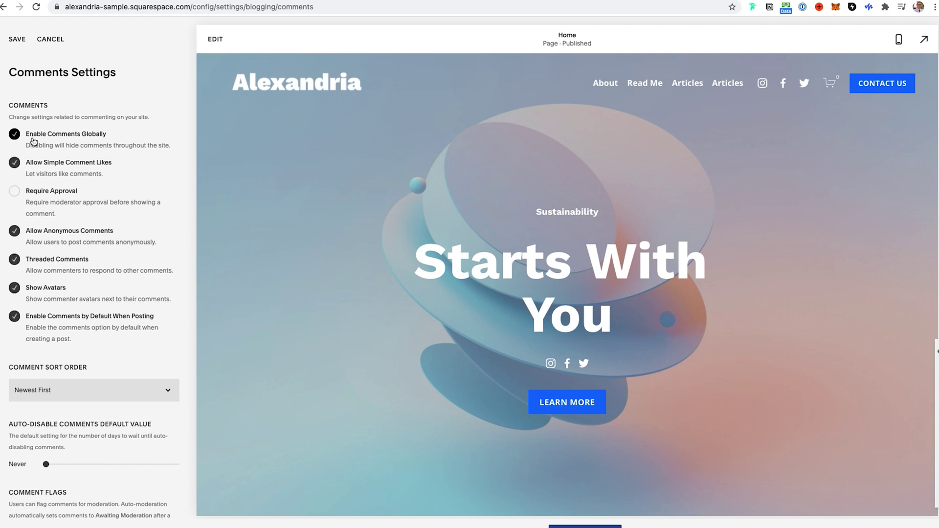
pyautogui.click(16, 40)
pyautogui.click(88, 1)
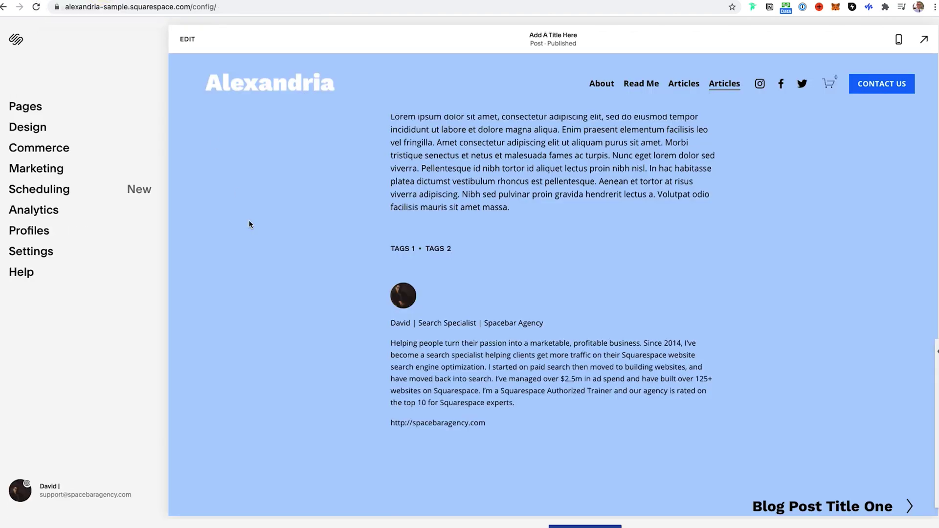
# - Reload the post to reveal its Comments (0) section, then start editing the post
pyautogui.hotkey('ctrl', 'r')
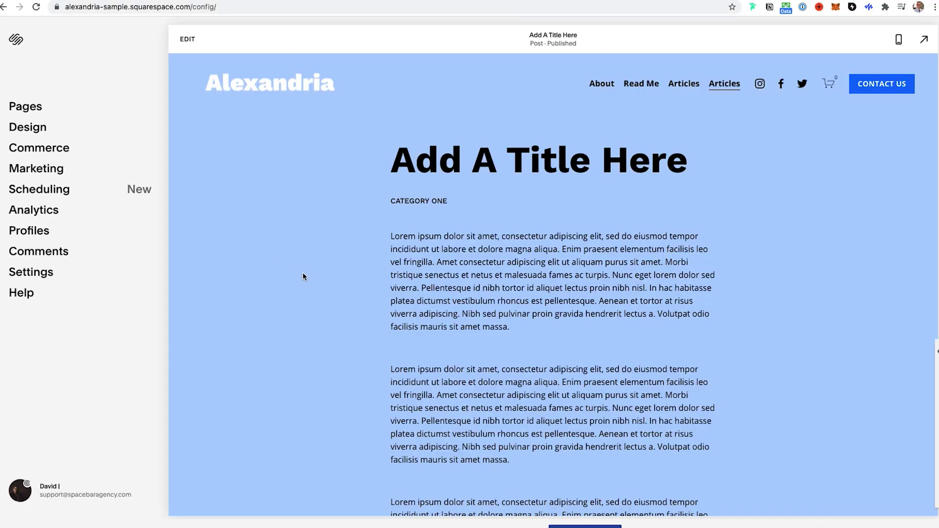
pyautogui.scroll(-5, 304, 281)
pyautogui.scroll(-10, 308, 290)
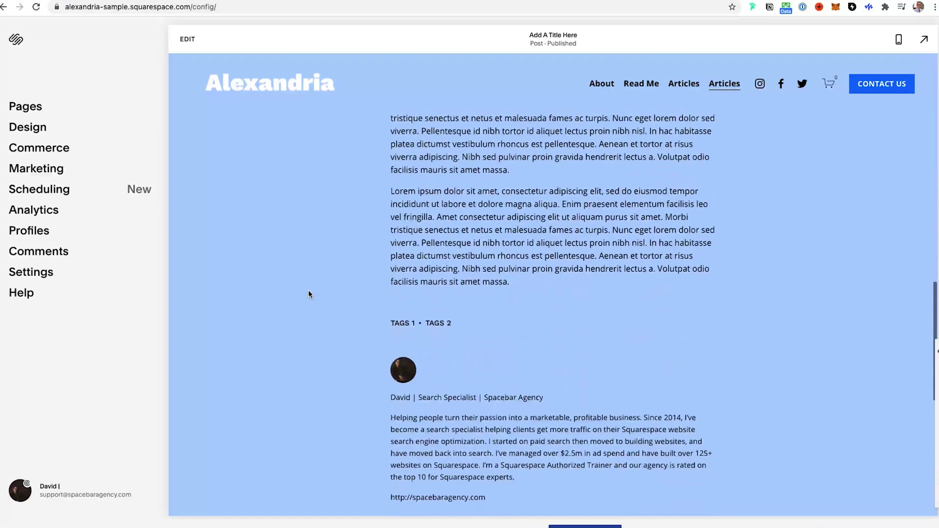
pyautogui.scroll(-2, 308, 293)
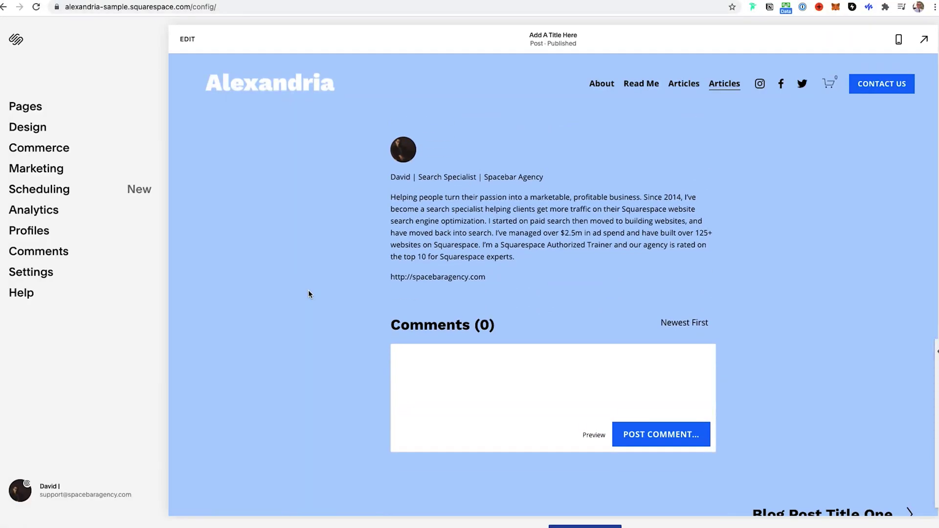
pyautogui.scroll(15, 308, 292)
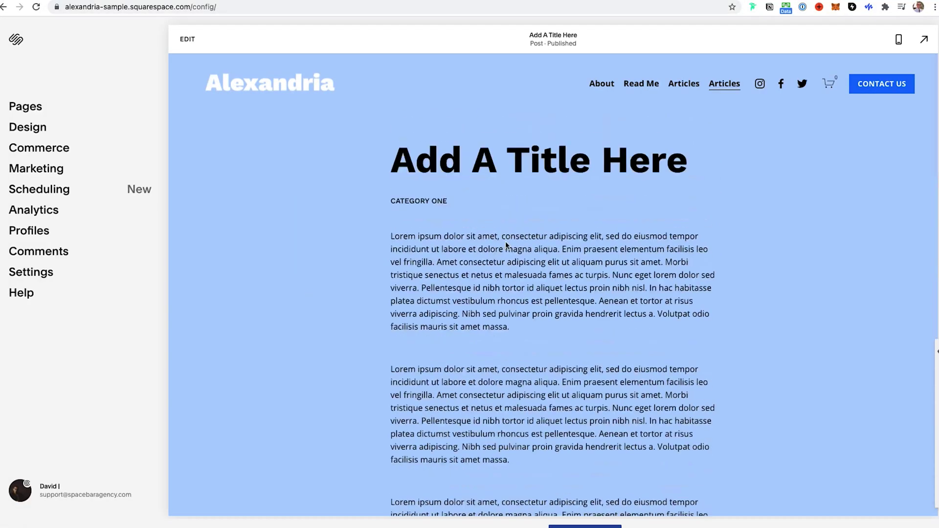
pyautogui.click(187, 39)
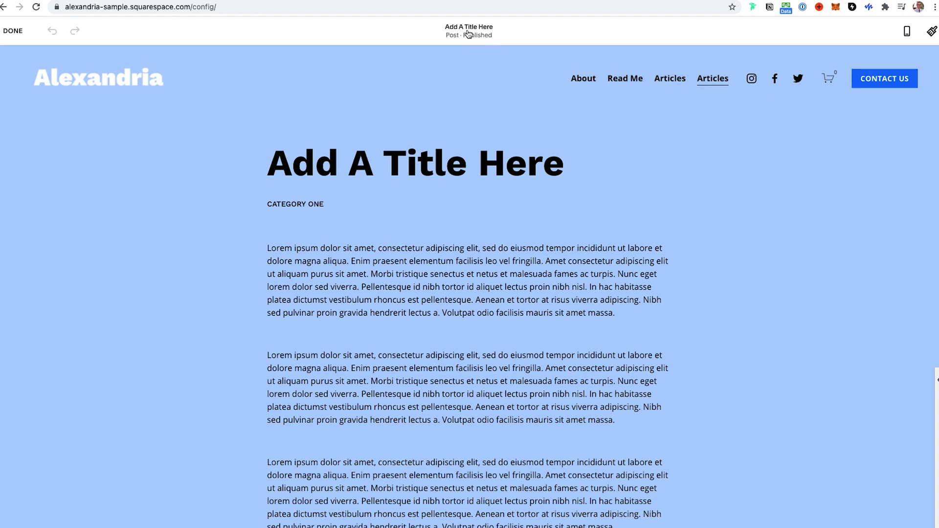
# - In Blog Post Settings, toggle the post's comments off and back on, leaving them enabled
pyautogui.click(467, 33)
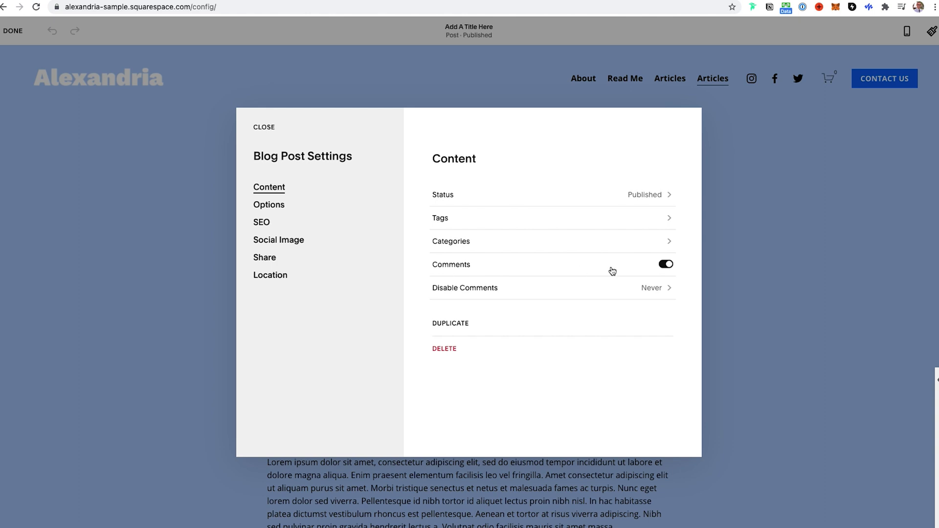
pyautogui.click(665, 267)
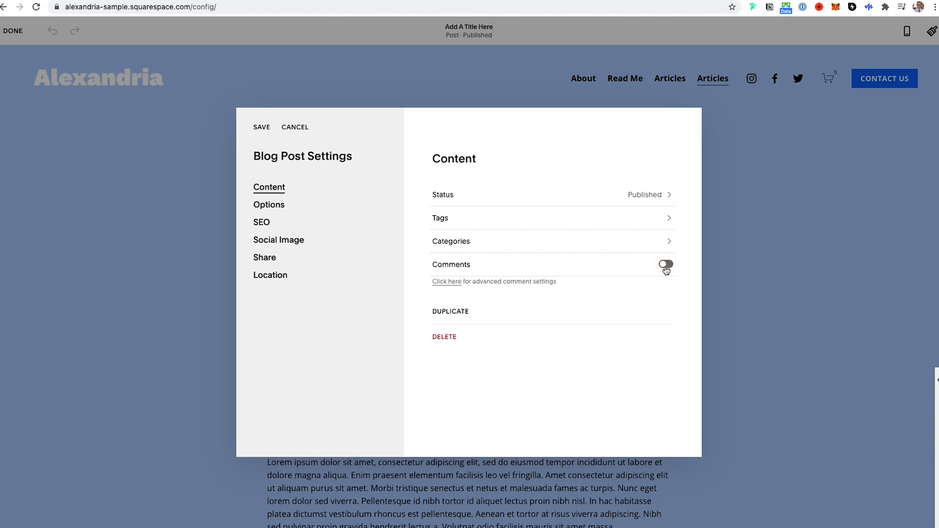
pyautogui.click(665, 267)
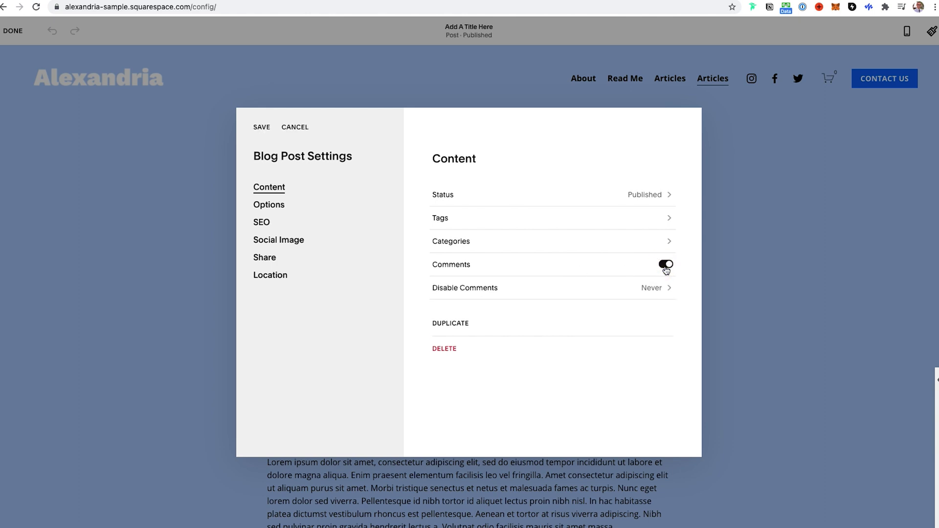
pyautogui.click(579, 291)
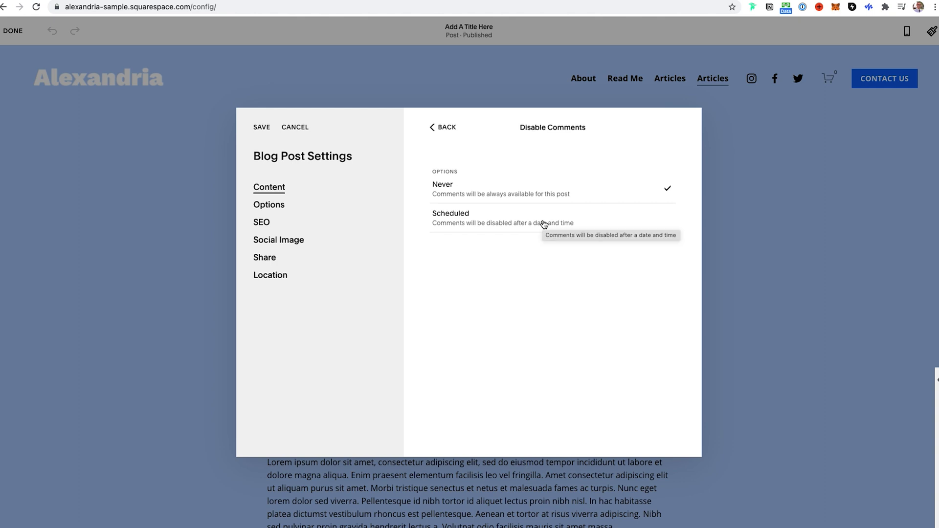
# - Schedule this post's comments to disable on Sep 9, 2021 at 5:38 PM
pyautogui.click(544, 224)
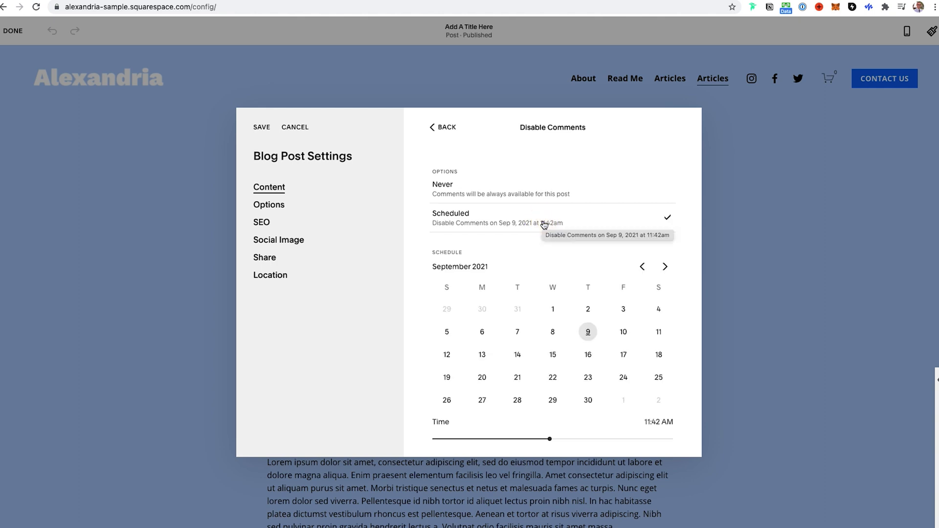
pyautogui.click(665, 267)
pyautogui.click(664, 267)
pyautogui.click(665, 266)
pyautogui.click(665, 267)
pyautogui.click(665, 267)
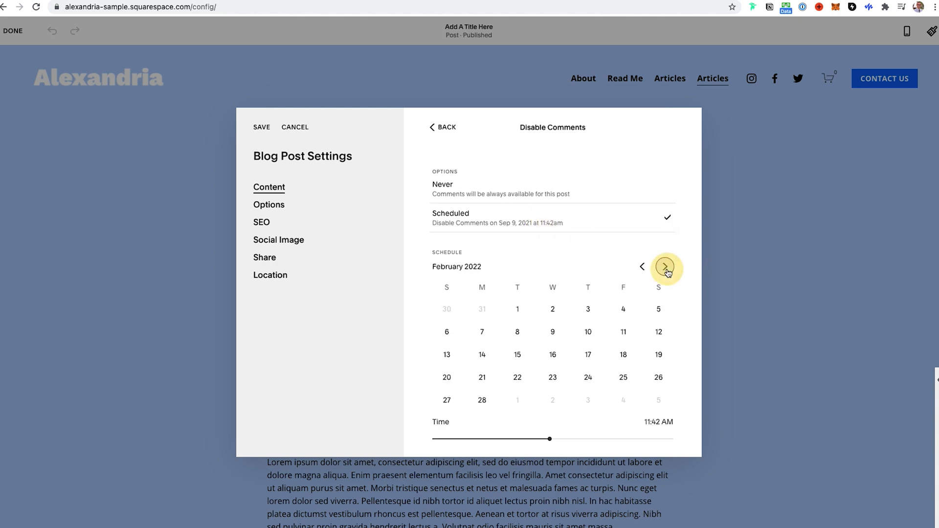
pyautogui.click(665, 266)
pyautogui.click(665, 266)
pyautogui.scroll(-1, 624, 300)
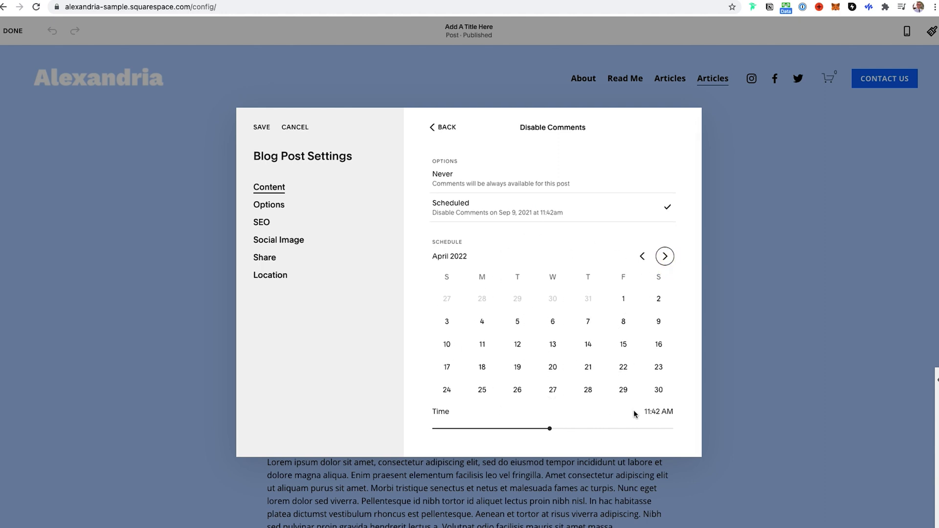
pyautogui.moveTo(550, 428); pyautogui.dragTo(608, 428)
pyautogui.scroll(1, 556, 328)
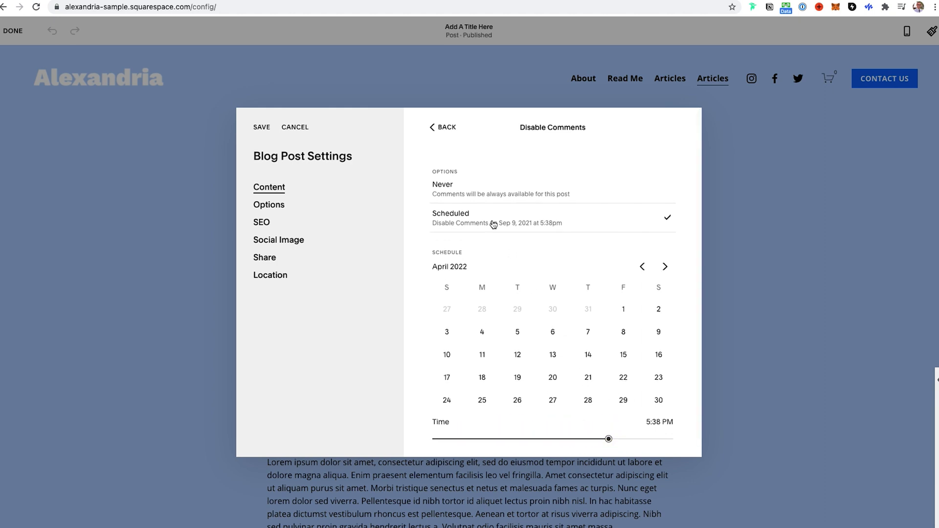
pyautogui.click(440, 127)
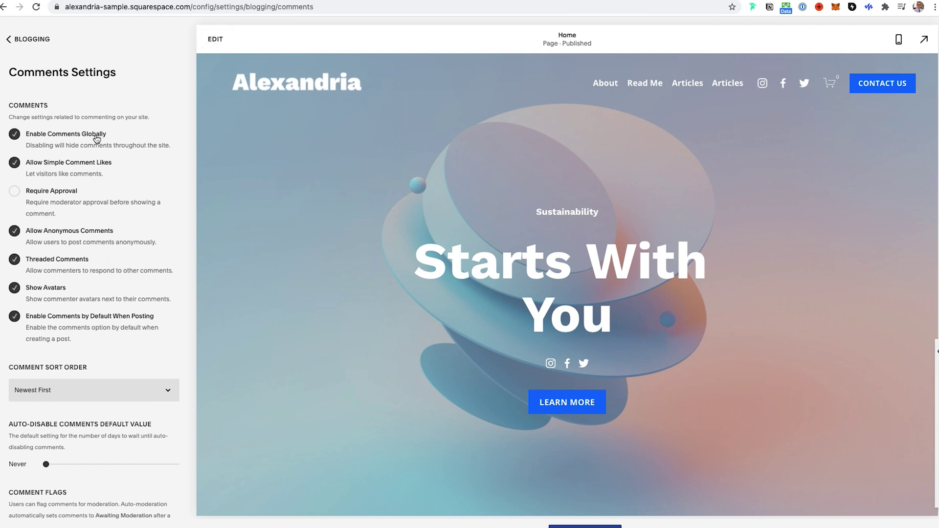
# - Turn on Require Approval so comments need moderator approval before showing
pyautogui.scroll(5, 96, 141)
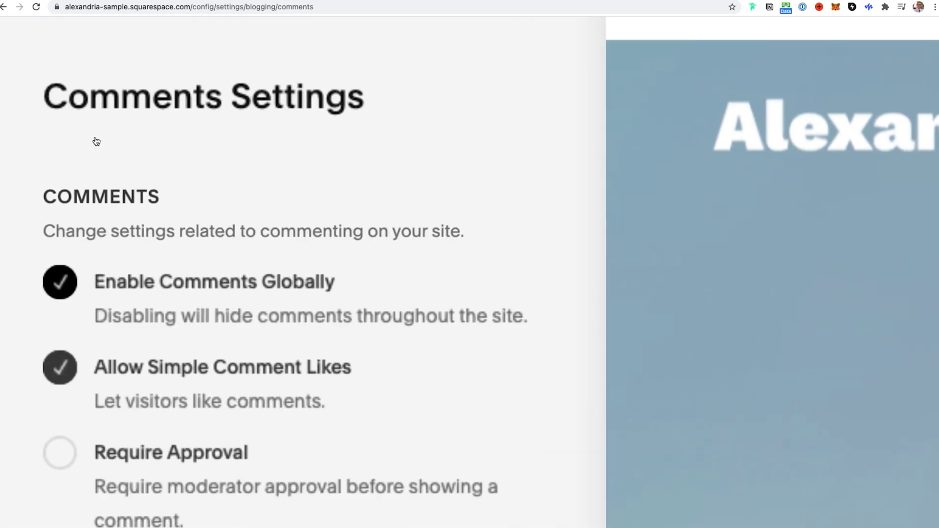
pyautogui.scroll(-1, 270, 243)
pyautogui.scroll(-2, 270, 243)
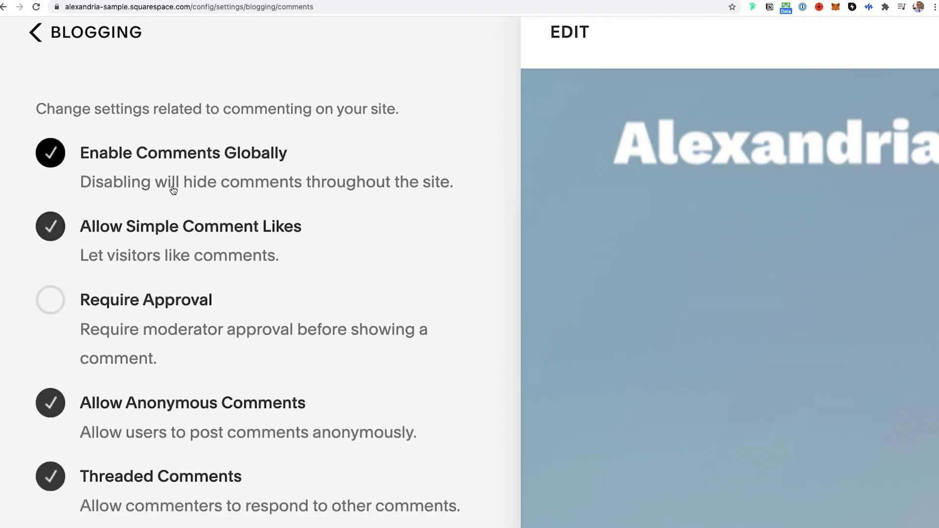
pyautogui.scroll(-1, 172, 190)
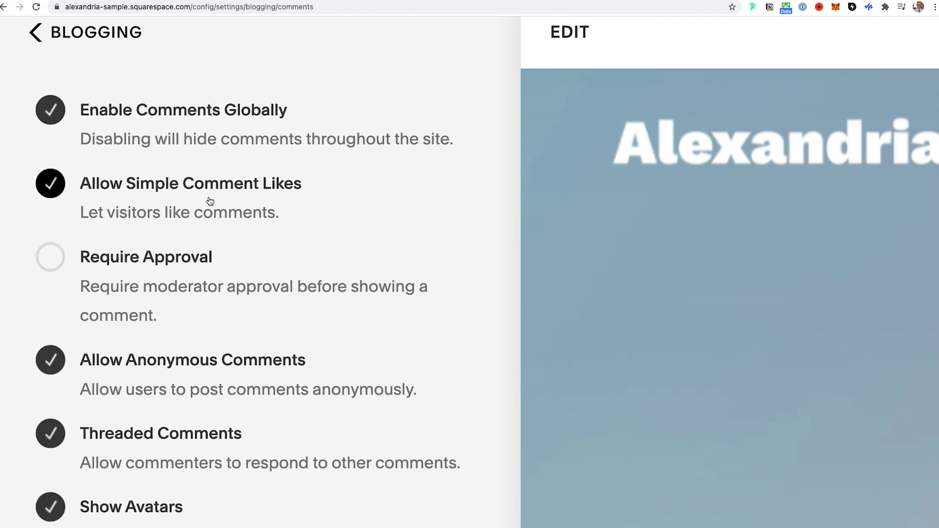
pyautogui.scroll(-2, 176, 221)
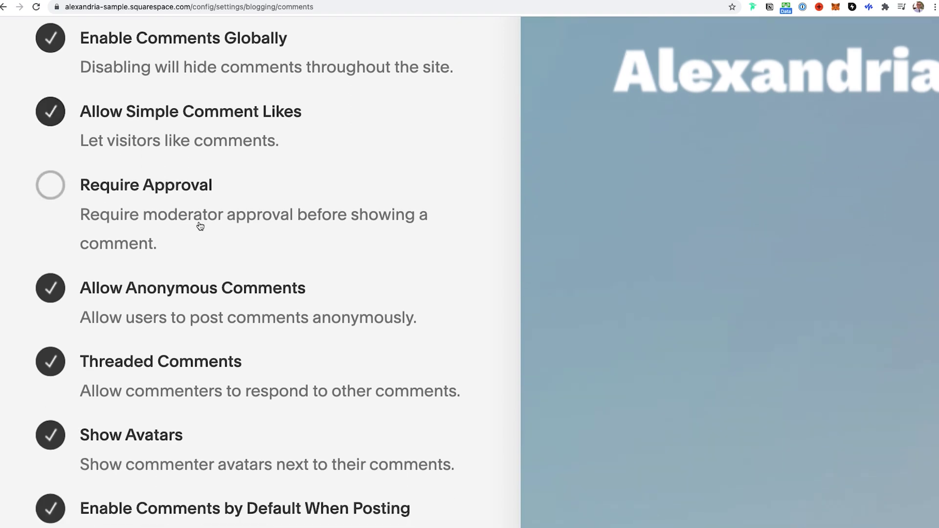
pyautogui.click(200, 225)
pyautogui.scroll(-1, 200, 225)
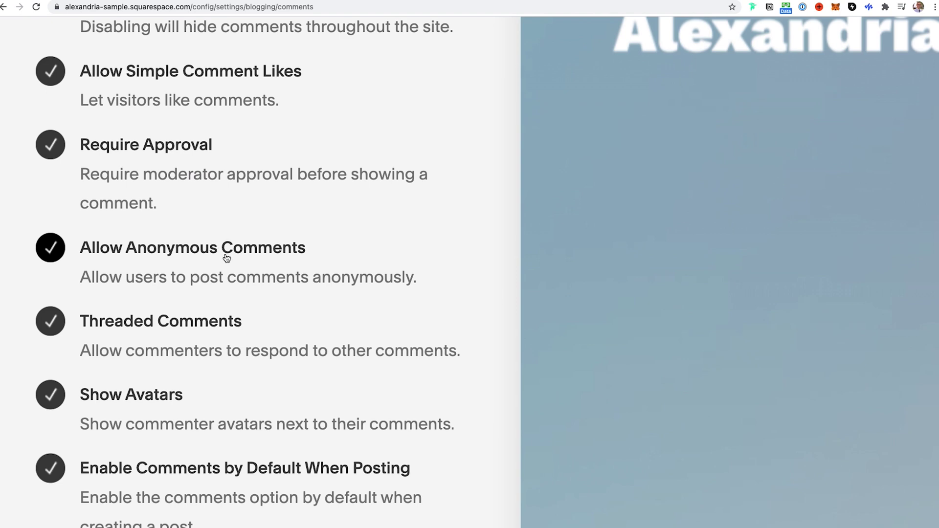
pyautogui.scroll(-1, 235, 271)
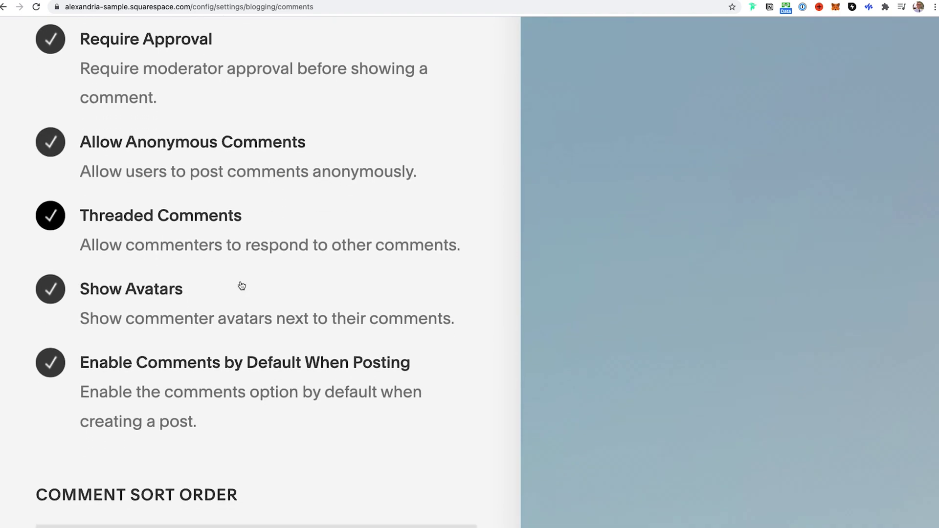
pyautogui.scroll(1, 242, 286)
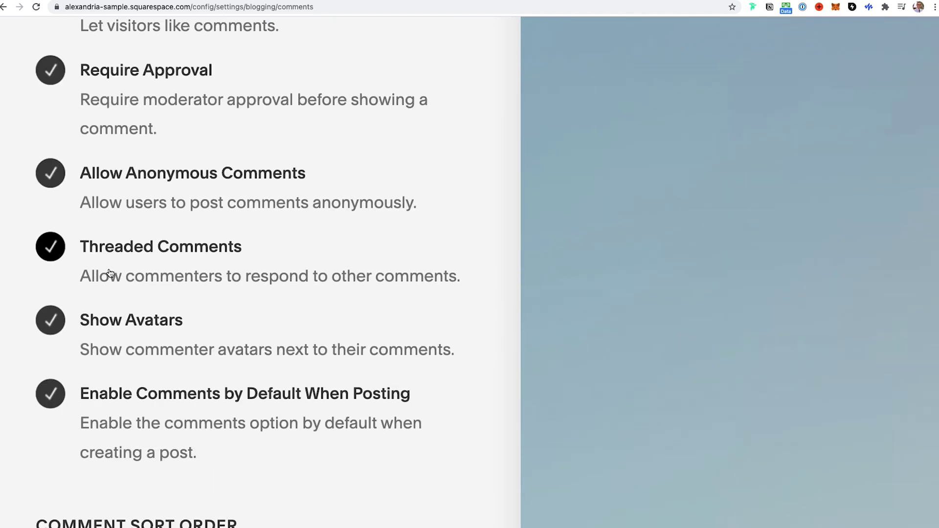
# - Toggle Show Avatars and Enable Comments by Default off and back on, leaving both enabled
pyautogui.click(133, 324)
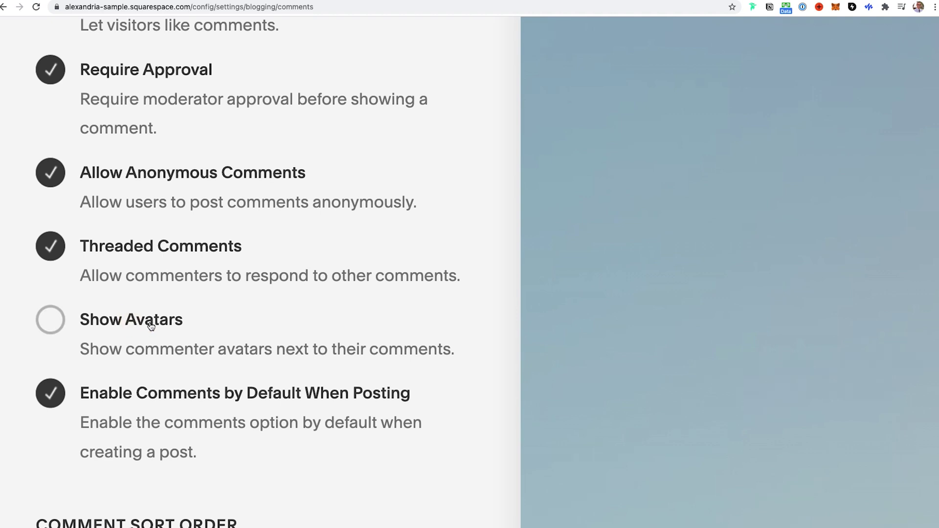
pyautogui.scroll(-1, 151, 325)
pyautogui.click(131, 294)
pyautogui.scroll(-1, 159, 303)
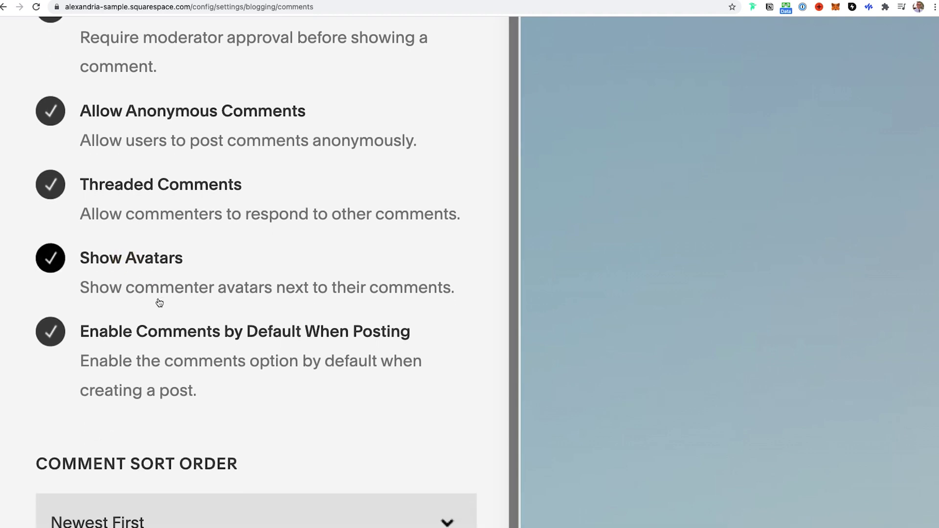
pyautogui.scroll(-2, 159, 304)
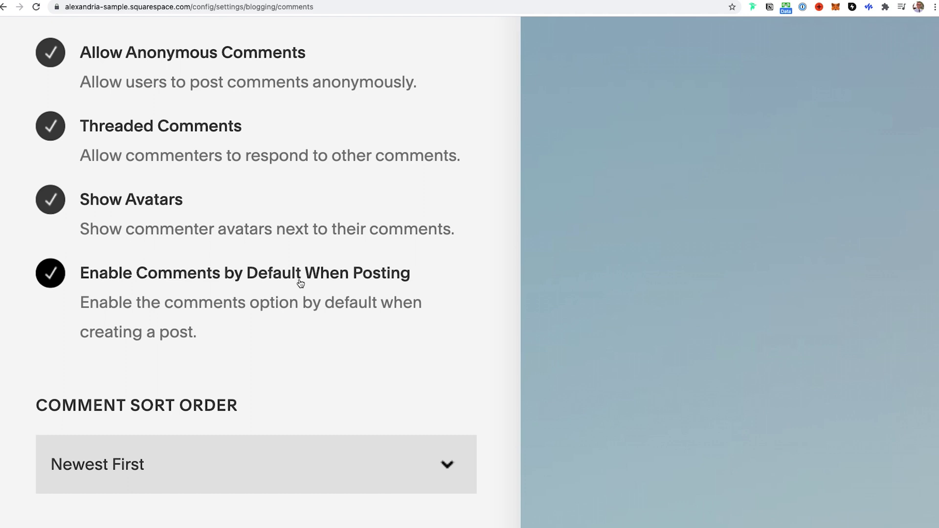
pyautogui.click(47, 276)
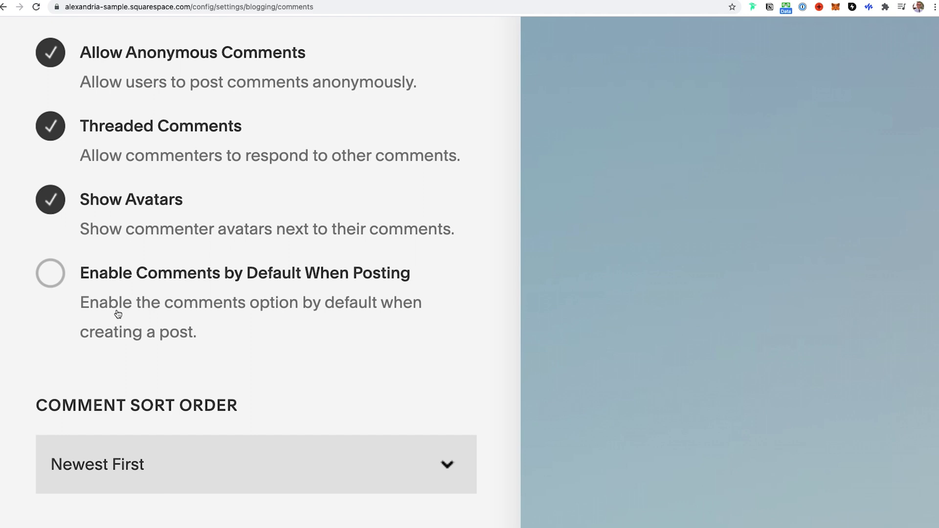
pyautogui.click(51, 274)
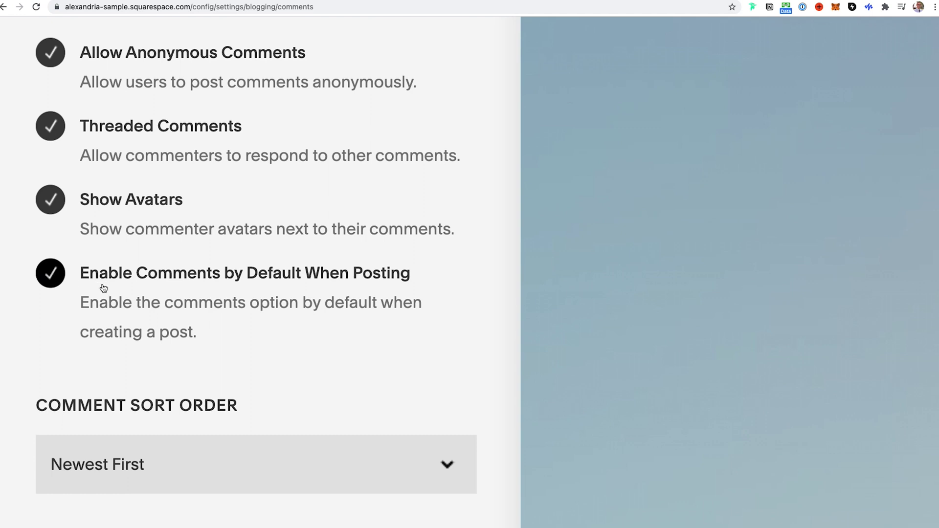
pyautogui.scroll(-5, 167, 339)
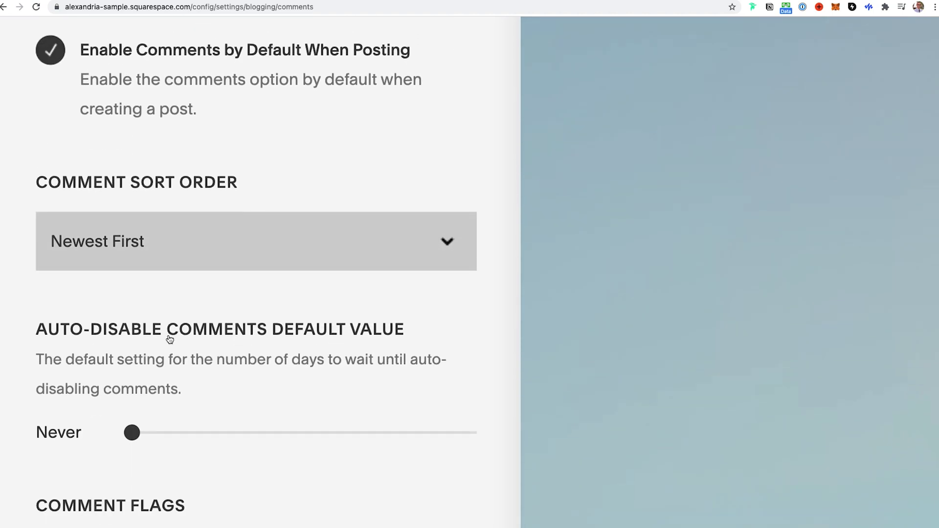
pyautogui.click(164, 243)
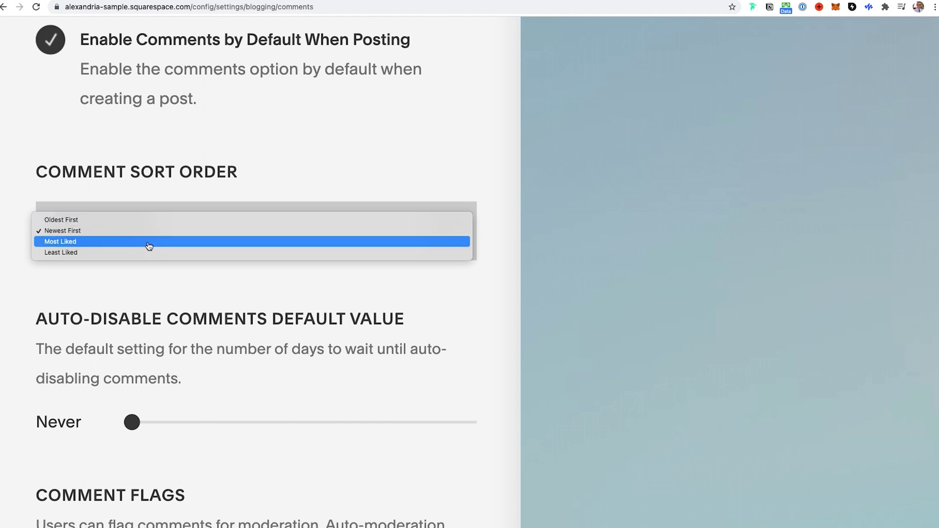
pyautogui.scroll(-4, 322, 284)
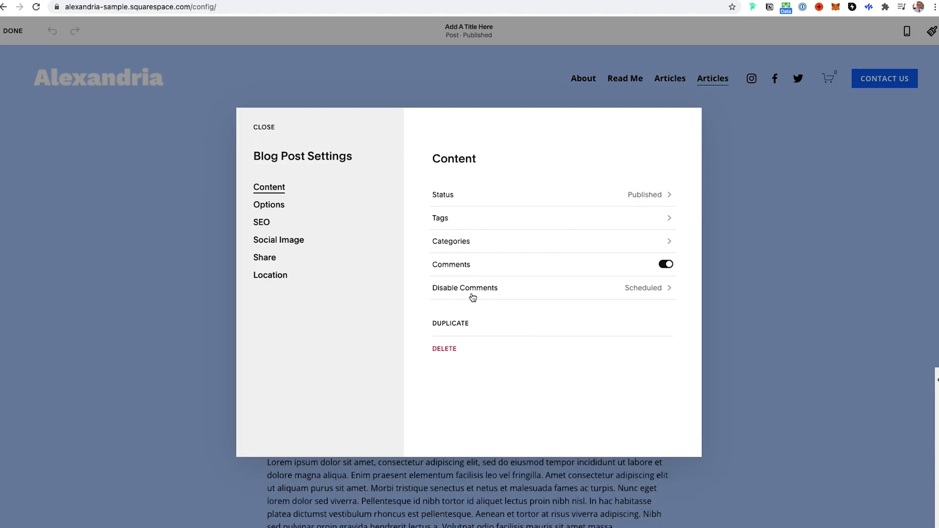
# - Drag the Auto-Disable Comments default slider past 25 up to 100 Days
pyautogui.click(500, 293)
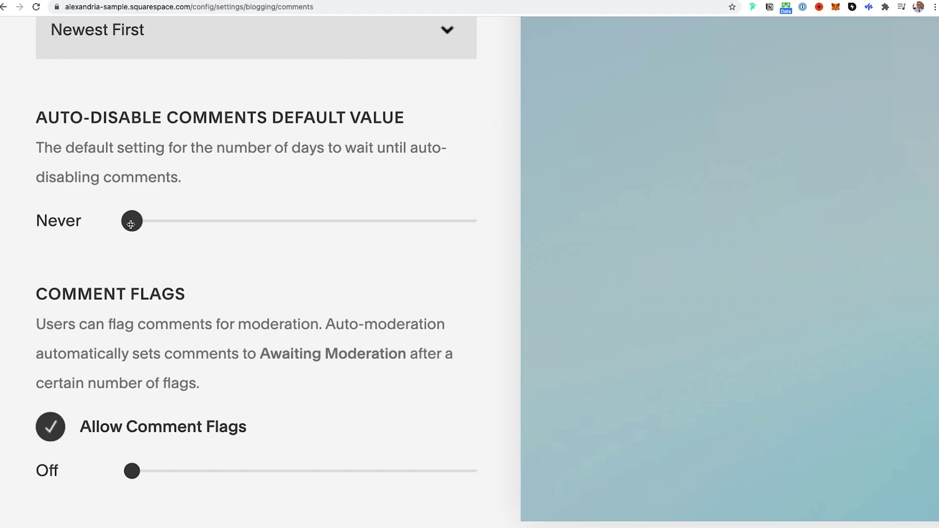
pyautogui.moveTo(131, 224); pyautogui.dragTo(217, 224)
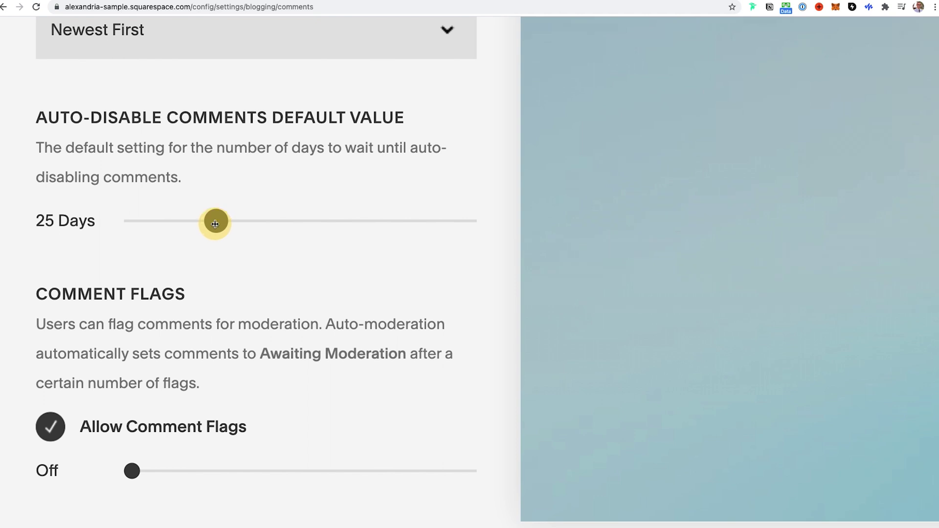
pyautogui.moveTo(215, 223); pyautogui.dragTo(486, 227)
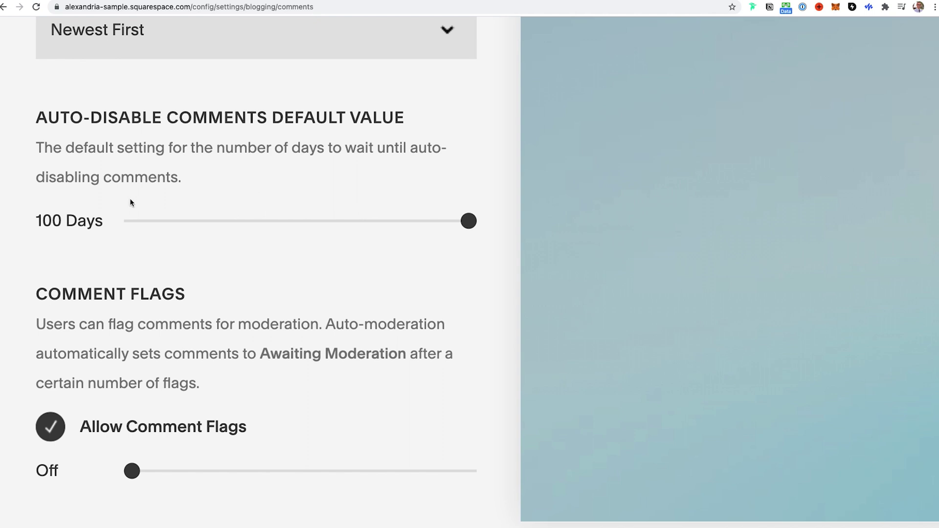
pyautogui.scroll(-2, 137, 307)
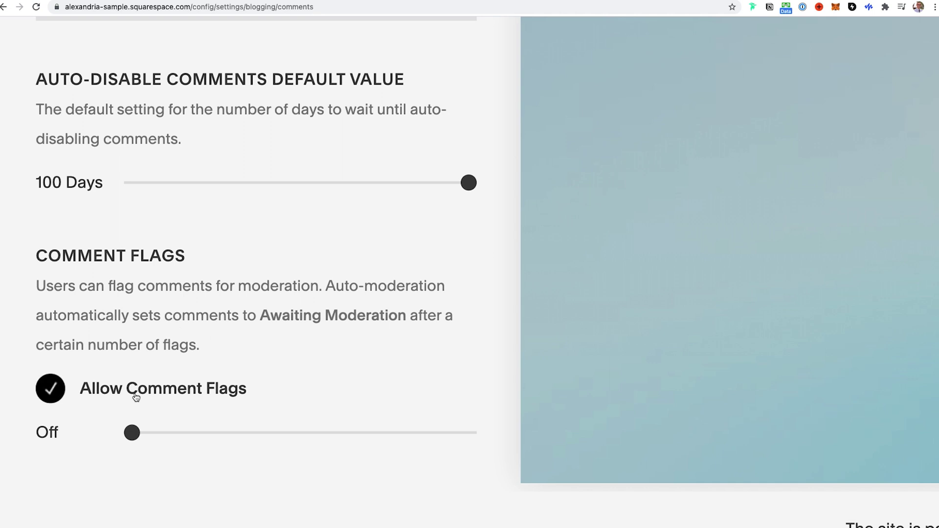
# - Set the comment flag threshold slider from Off to 3 Flags
pyautogui.moveTo(133, 432); pyautogui.dragTo(185, 431)
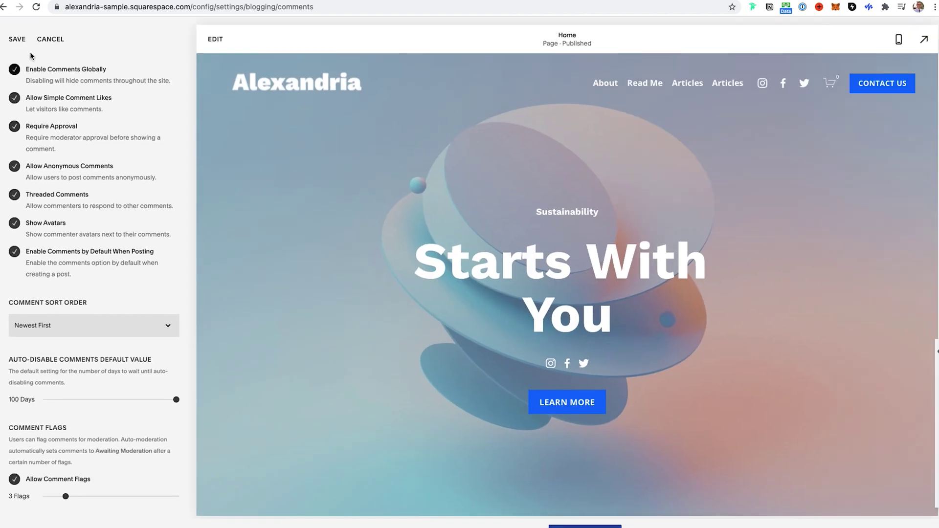
# - Open the Comments manager and confirm the Unmoderated, Approved and Flagged tabs are empty
pyautogui.click(22, 41)
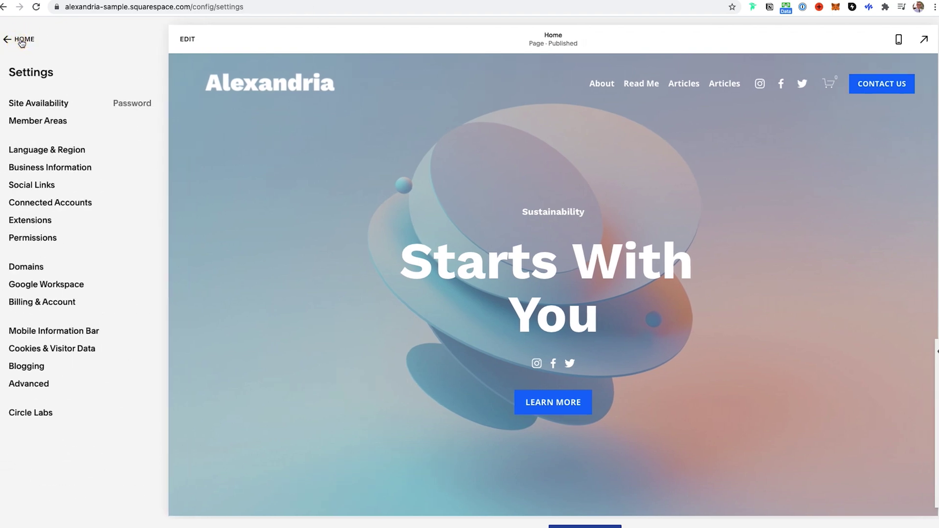
pyautogui.click(22, 40)
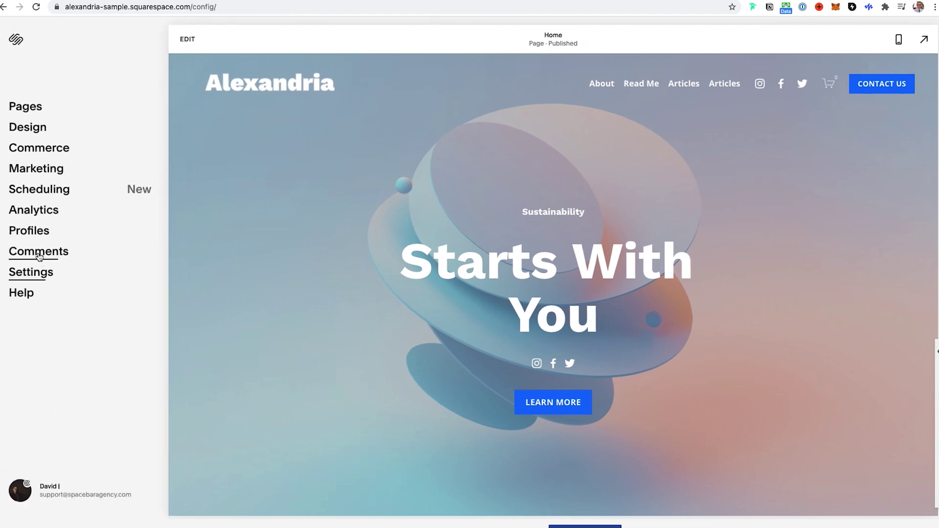
pyautogui.click(49, 254)
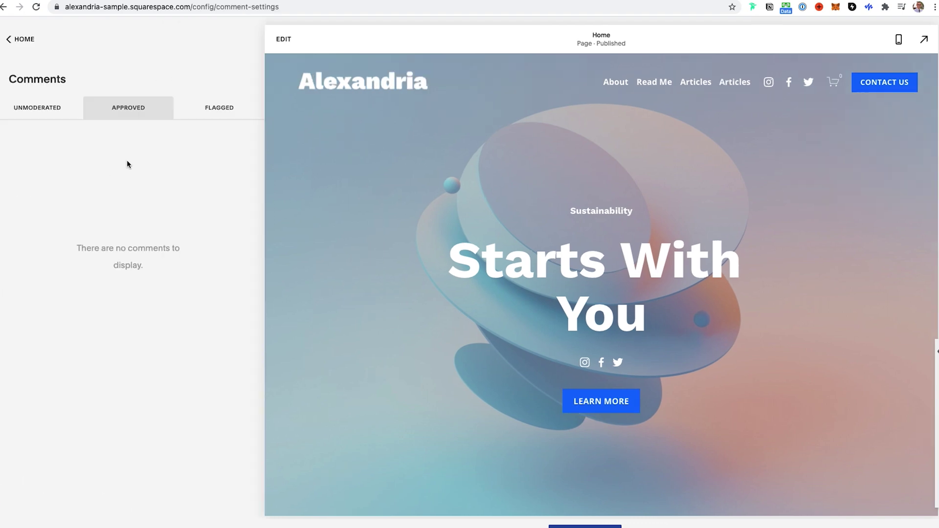
pyautogui.click(35, 112)
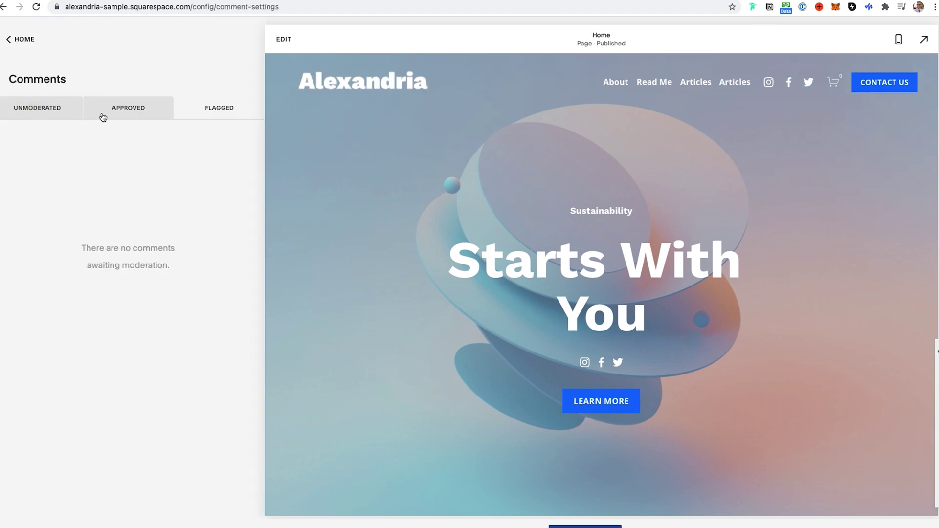
pyautogui.click(124, 117)
pyautogui.click(233, 116)
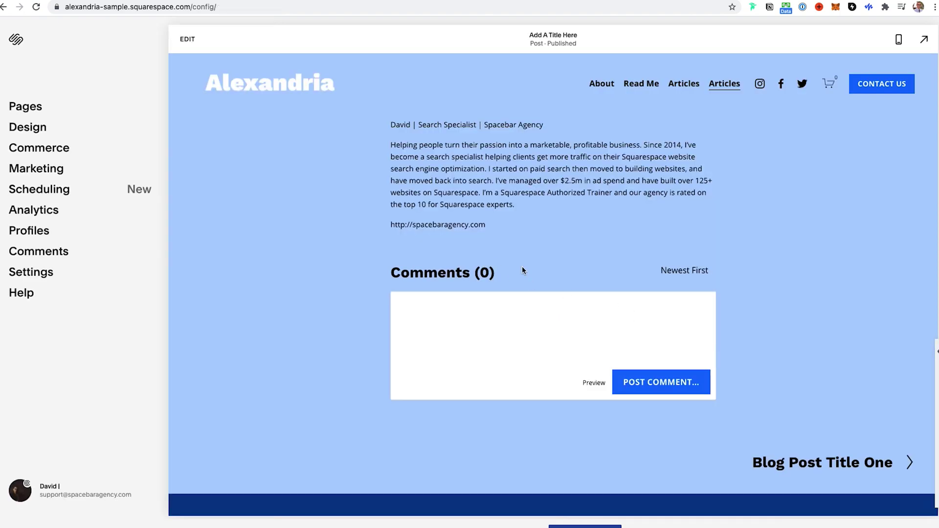
# - Post a test comment reading 'send a comment' and check the Newest First sort options
pyautogui.click(484, 314)
pyautogui.write('send a comment')
pyautogui.click(661, 382)
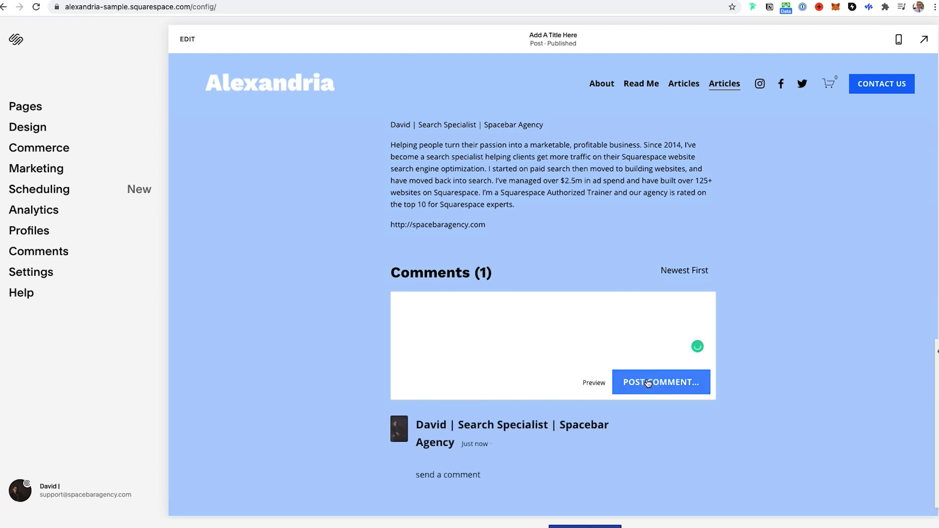
pyautogui.scroll(-3, 727, 388)
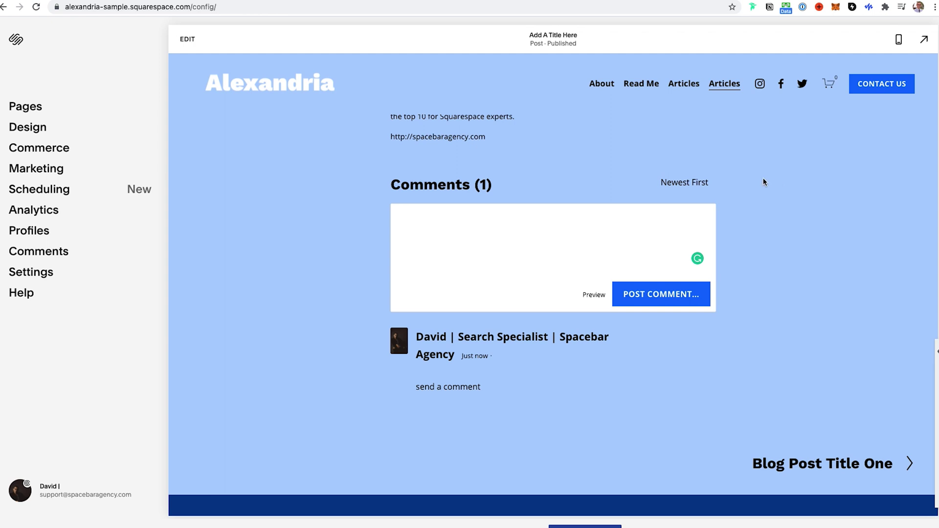
pyautogui.click(697, 183)
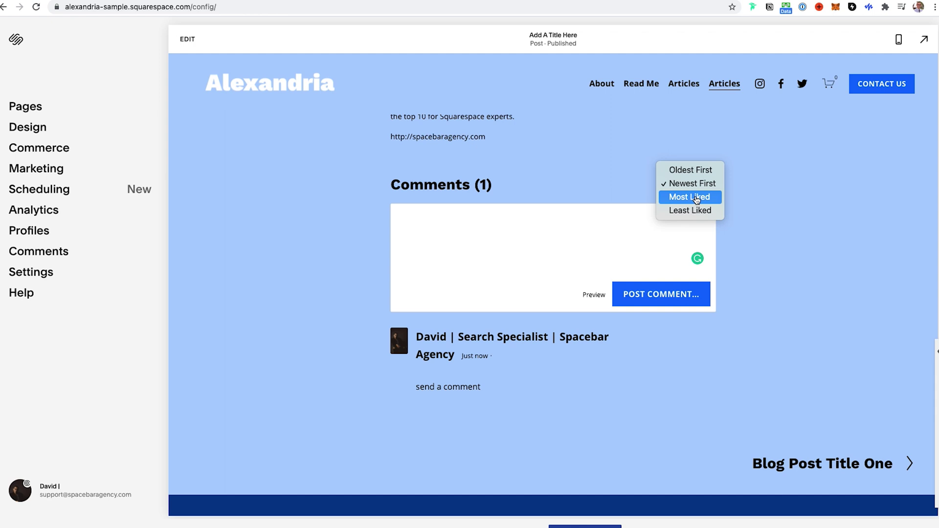
pyautogui.scroll(1, 473, 378)
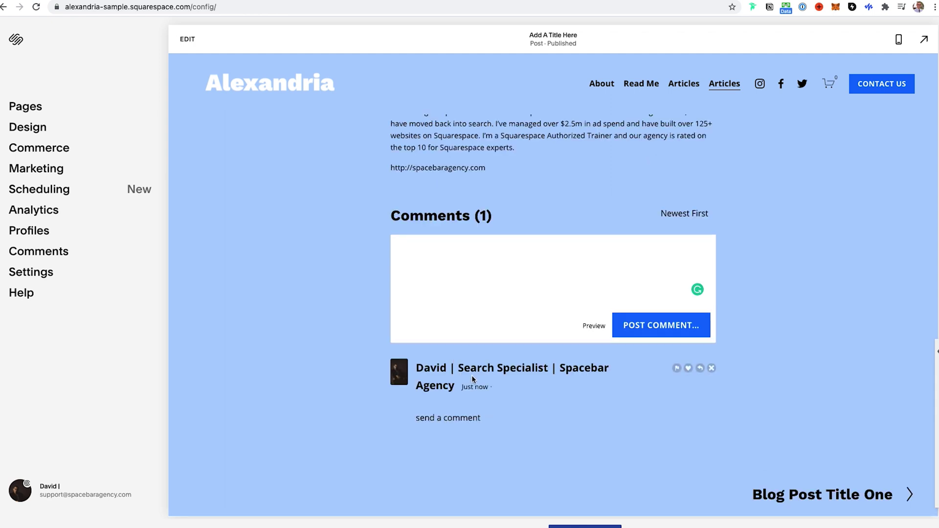
# - Open Comments from the left sidebar to find the new test comment
pyautogui.click(54, 251)
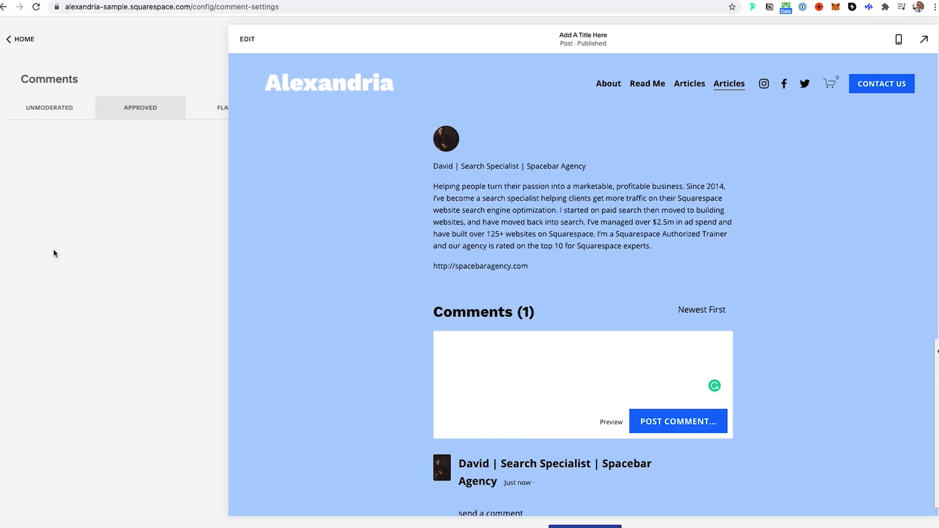